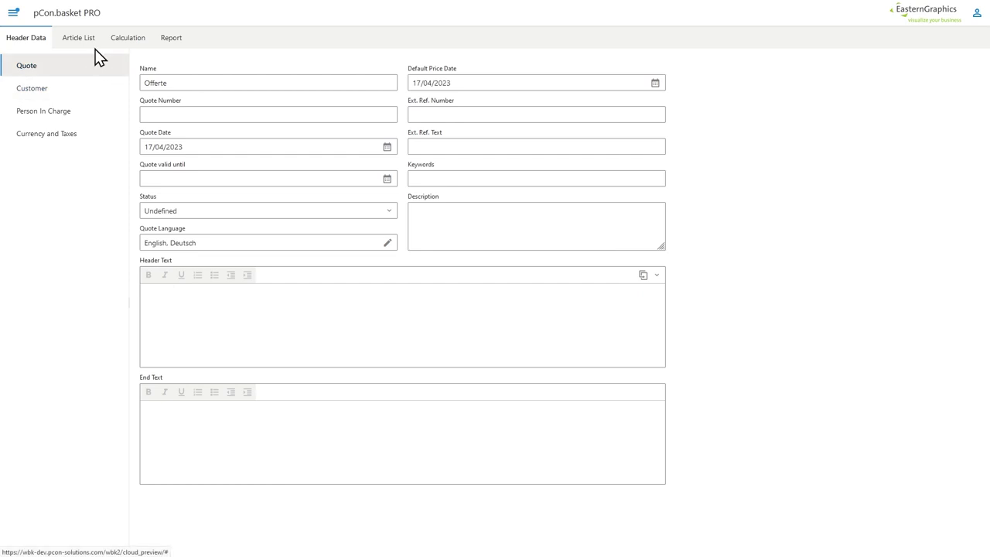
- Switch to the Article List and scroll briefly through the project's items
click(81, 38)
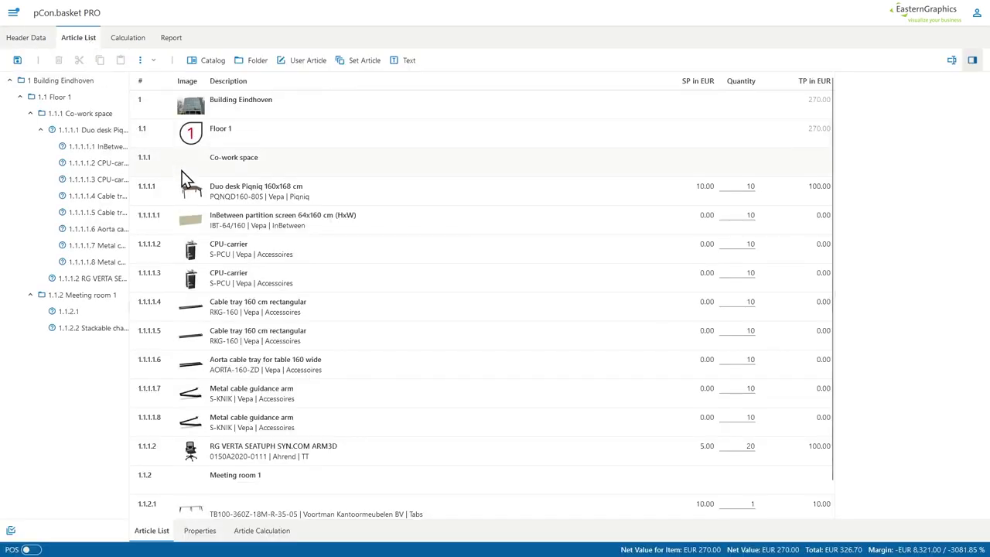
scroll(183, 173, down, 2)
scroll(177, 169, up, 2)
click(170, 39)
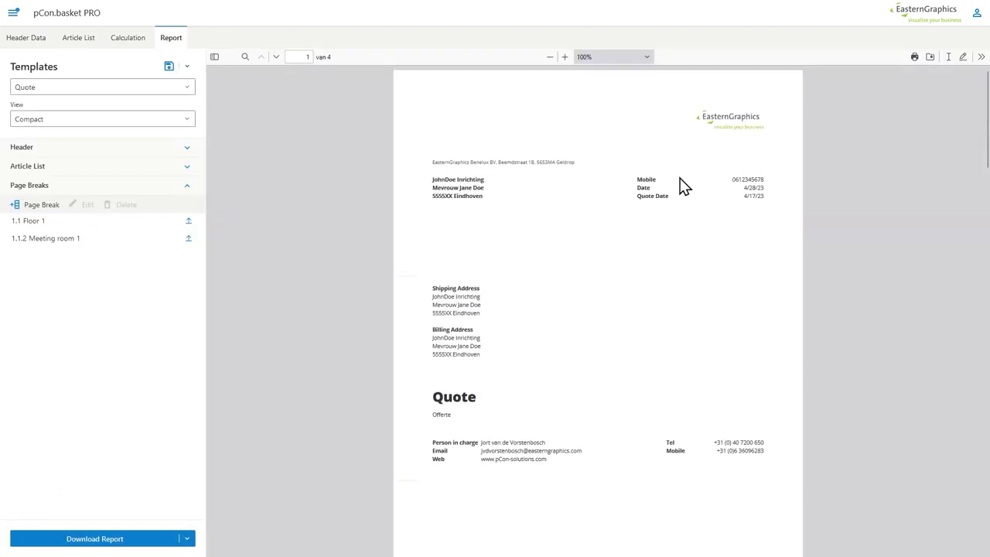
scroll(694, 201, down, 4)
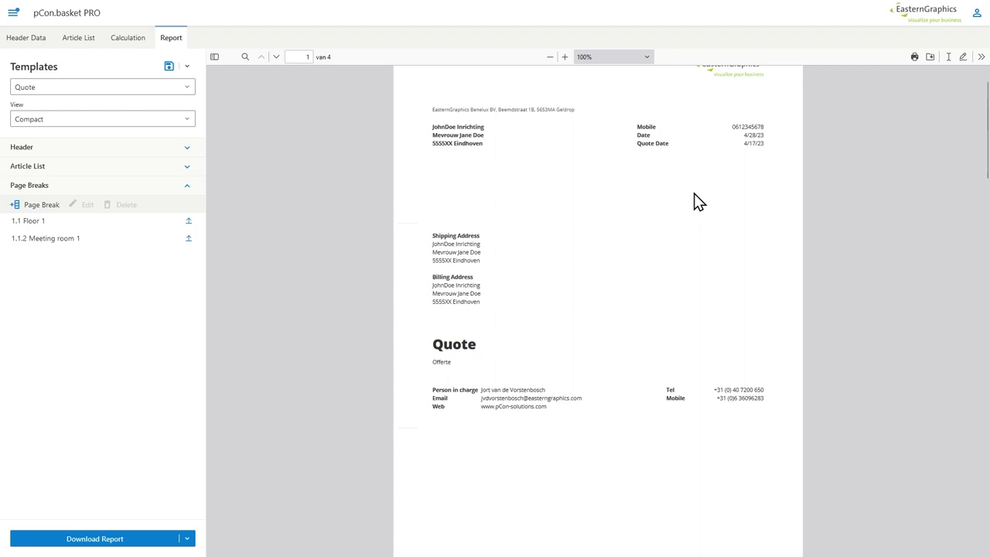
scroll(694, 201, down, 3)
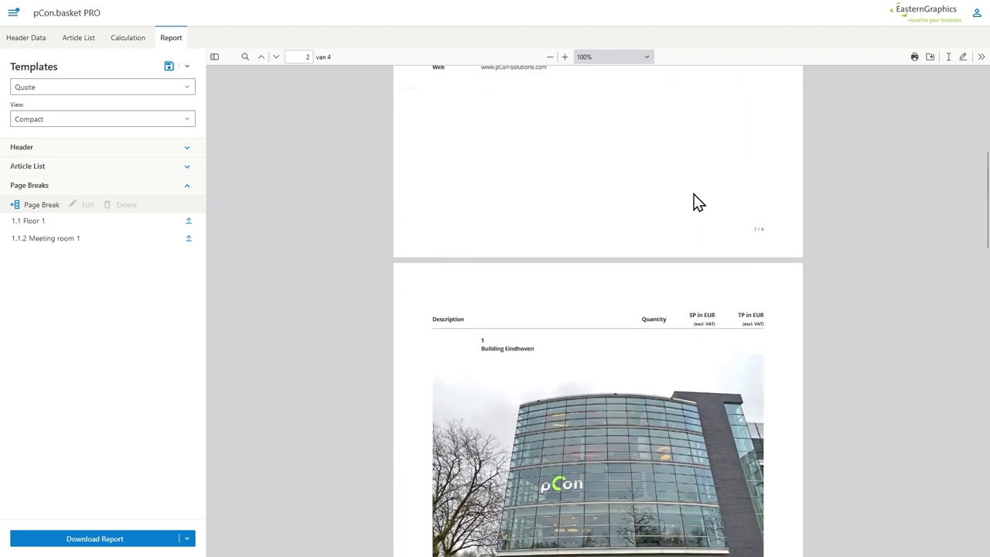
scroll(821, 211, down, 4)
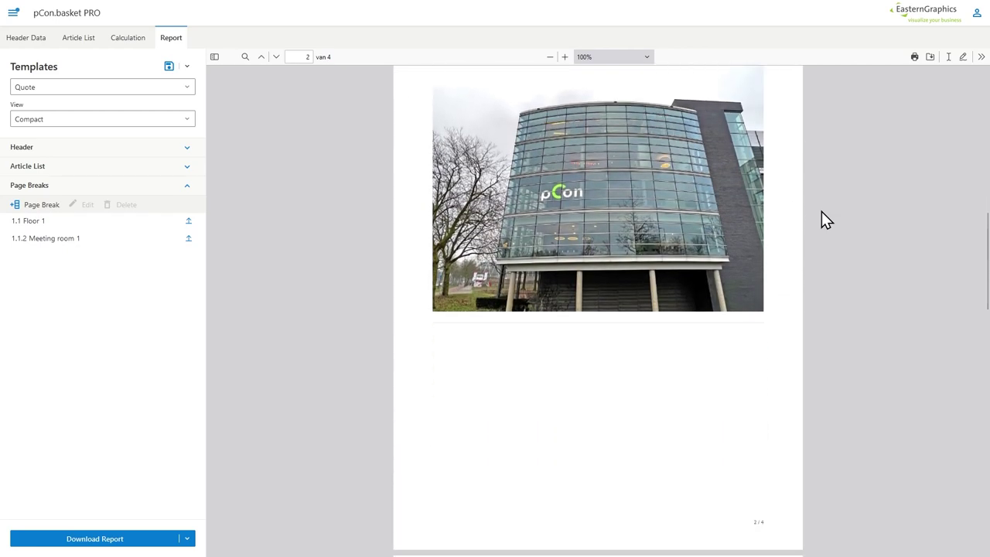
scroll(822, 211, down, 4)
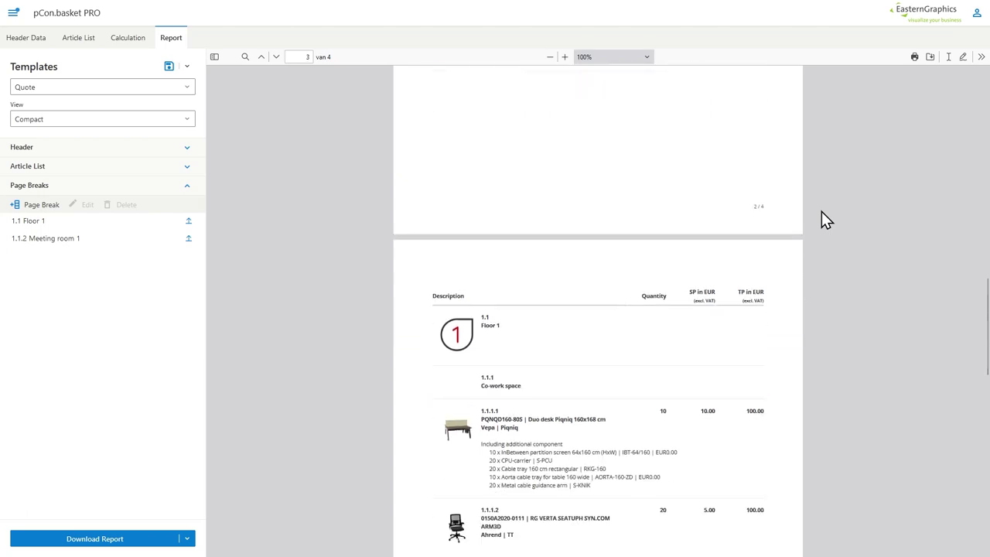
scroll(822, 211, down, 6)
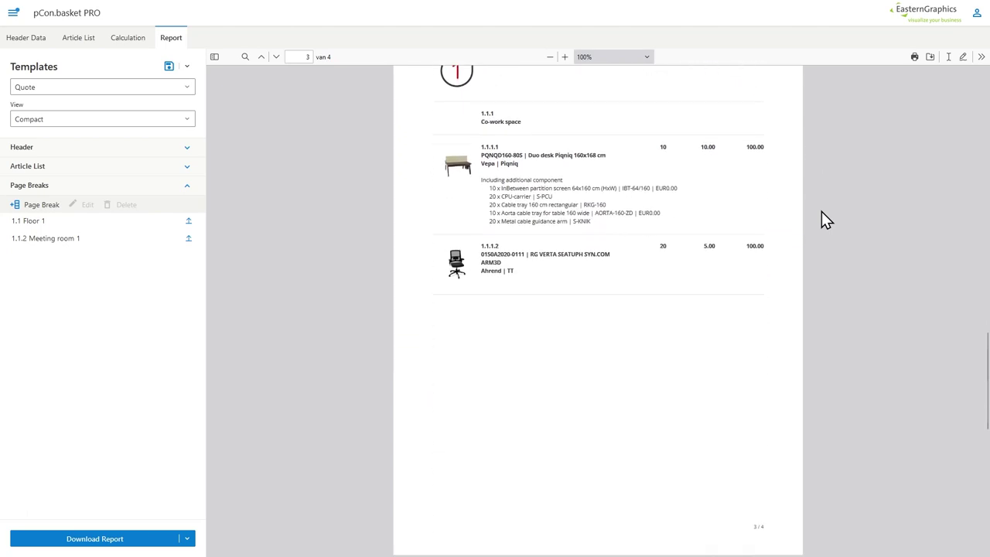
scroll(821, 211, down, 2)
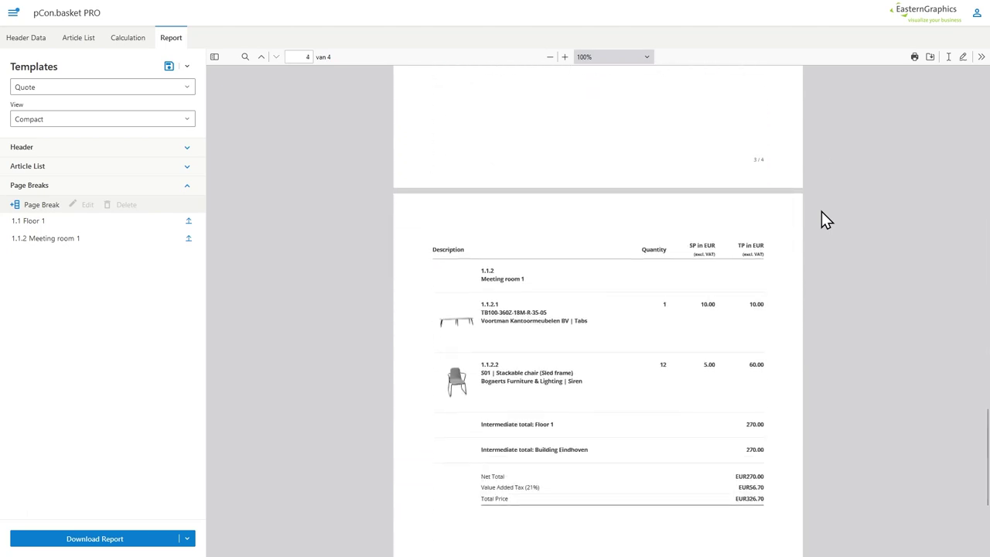
scroll(821, 211, up, 5)
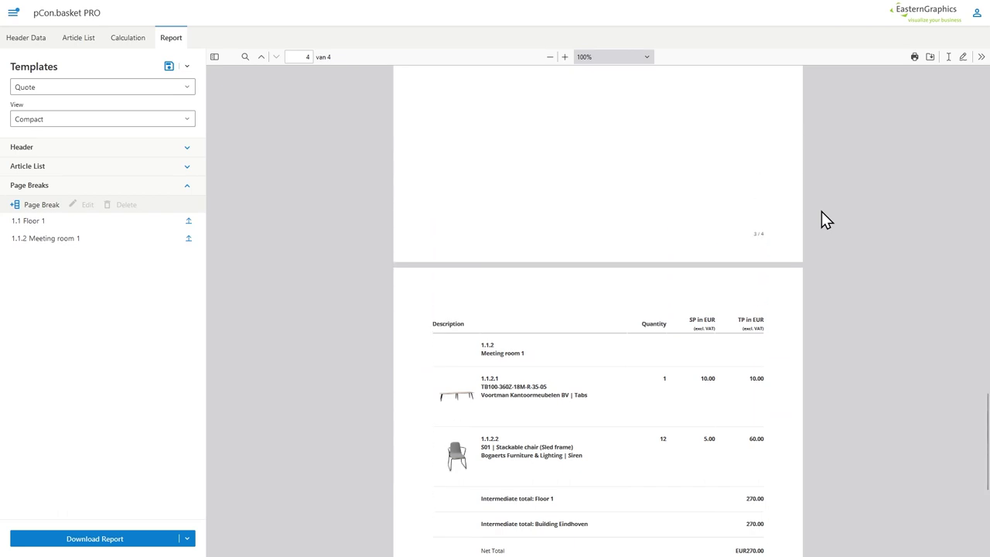
scroll(822, 211, up, 8)
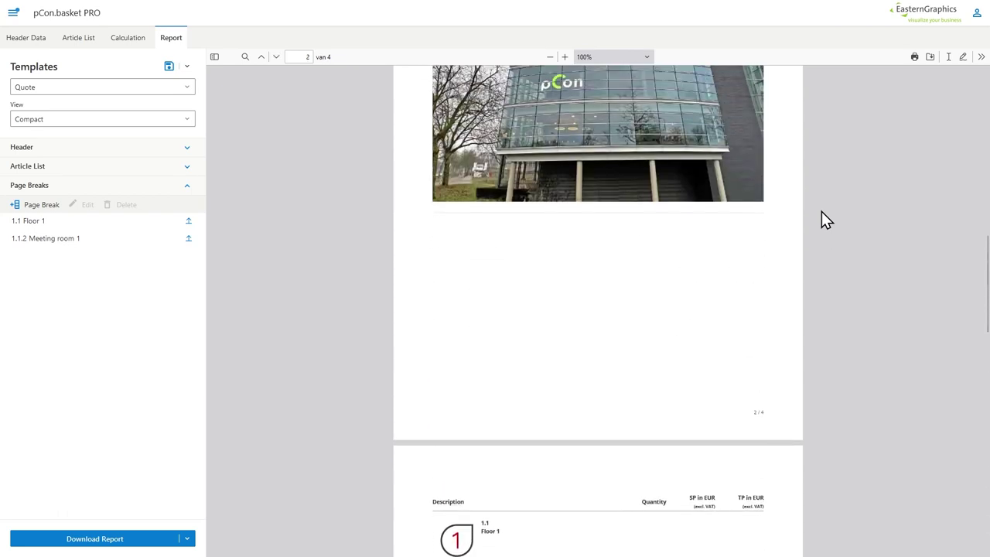
scroll(821, 211, up, 8)
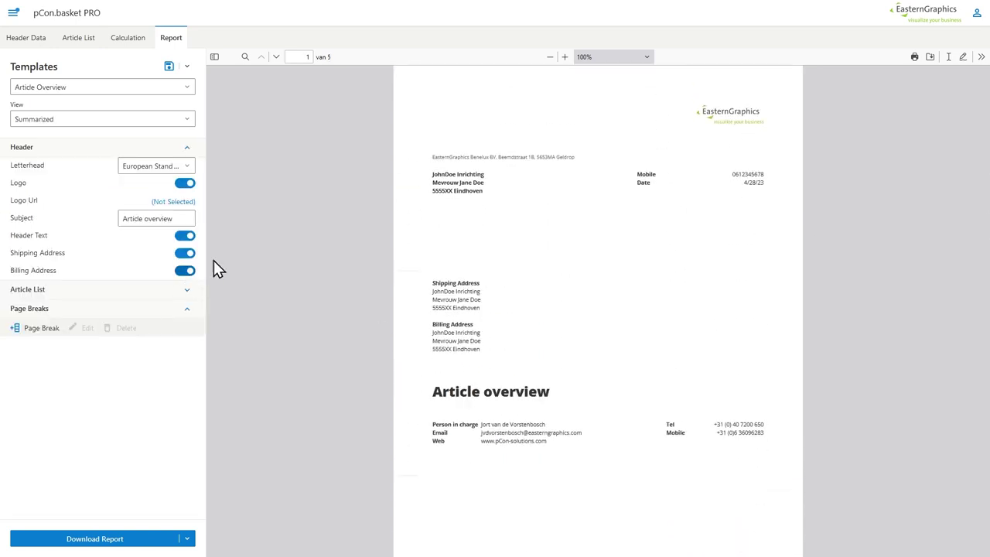
- Collapse the report's Header settings and scroll down through the Article Overview preview
click(198, 147)
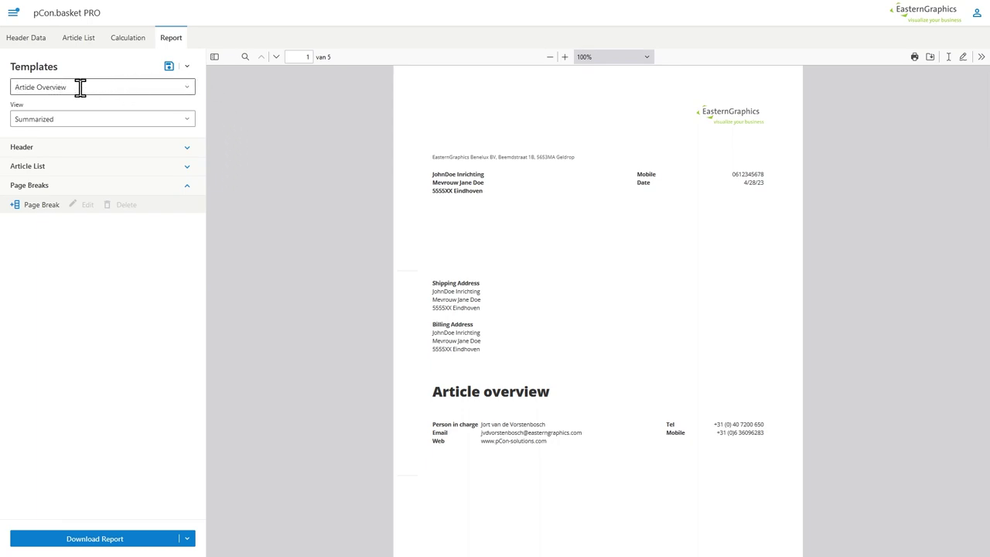
scroll(565, 243, down, 3)
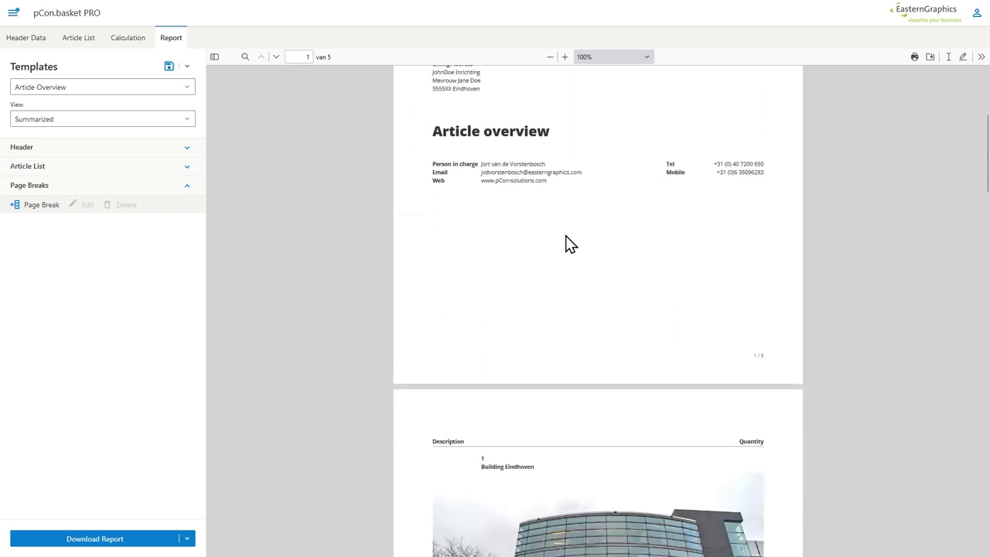
scroll(566, 238, down, 4)
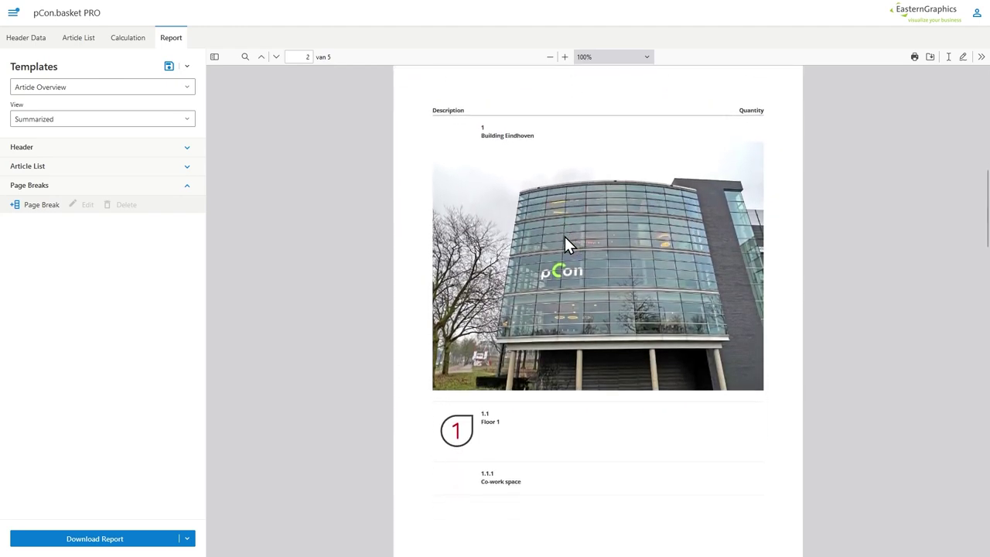
scroll(566, 240, down, 5)
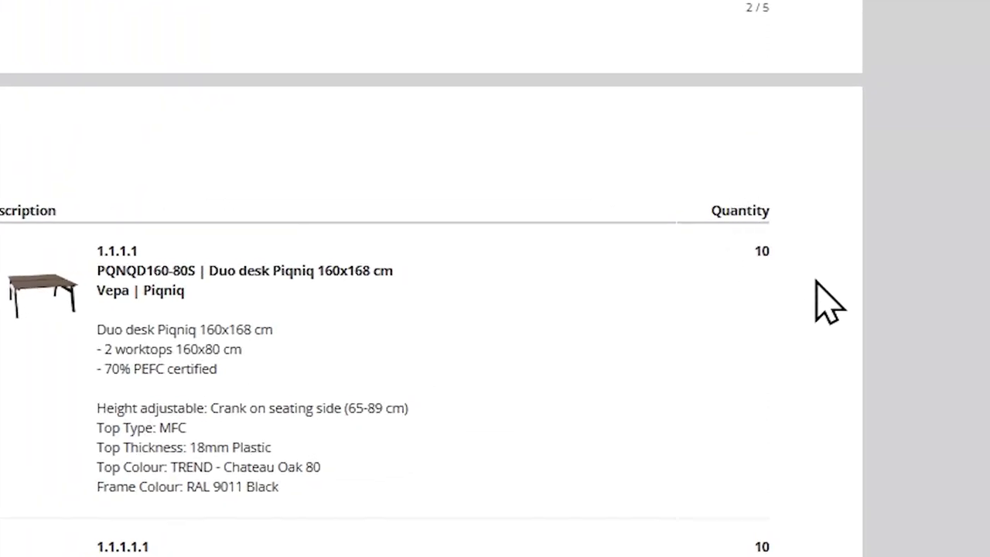
scroll(822, 266, down, 2)
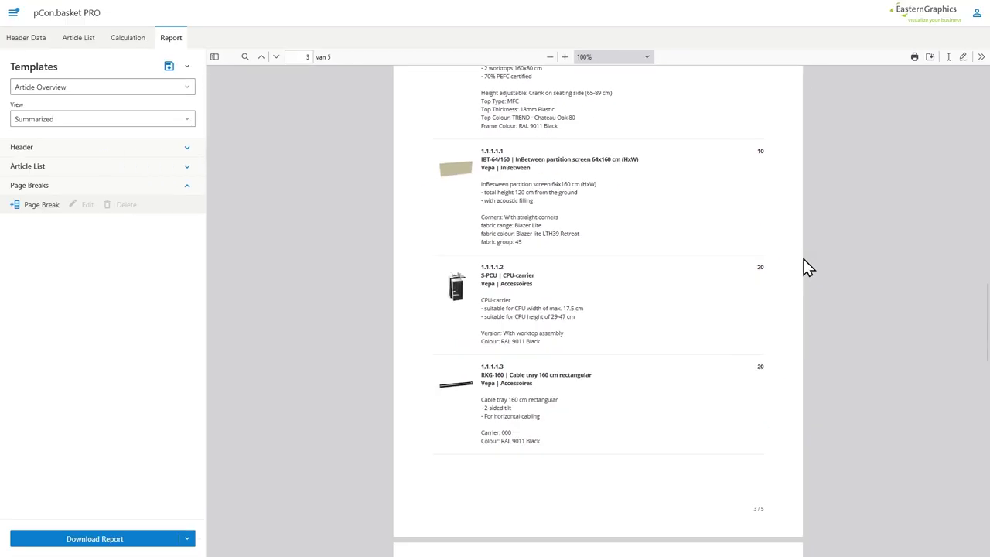
scroll(806, 267, down, 9)
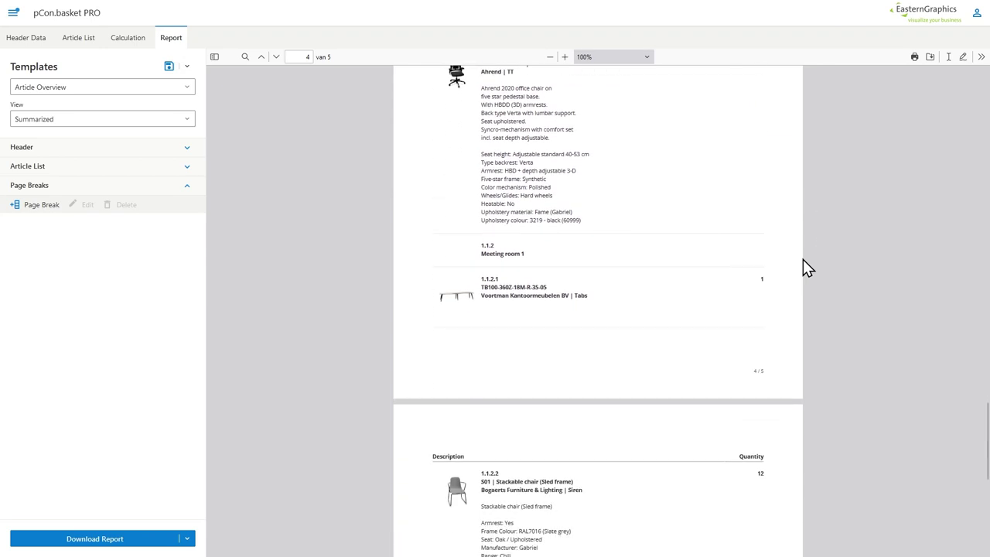
scroll(805, 267, down, 3)
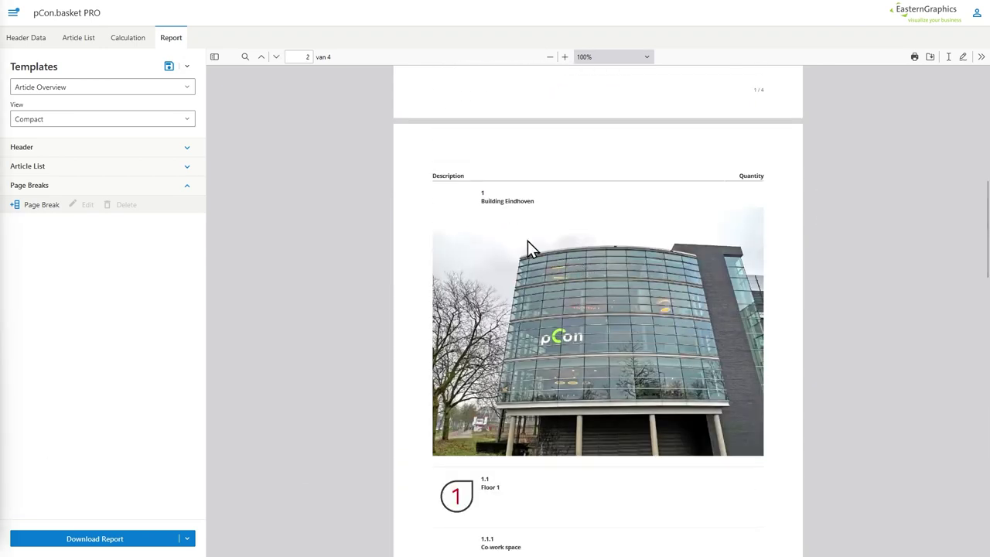
- Back in the article list, show the properties of 1 Building Eindhoven
click(78, 40)
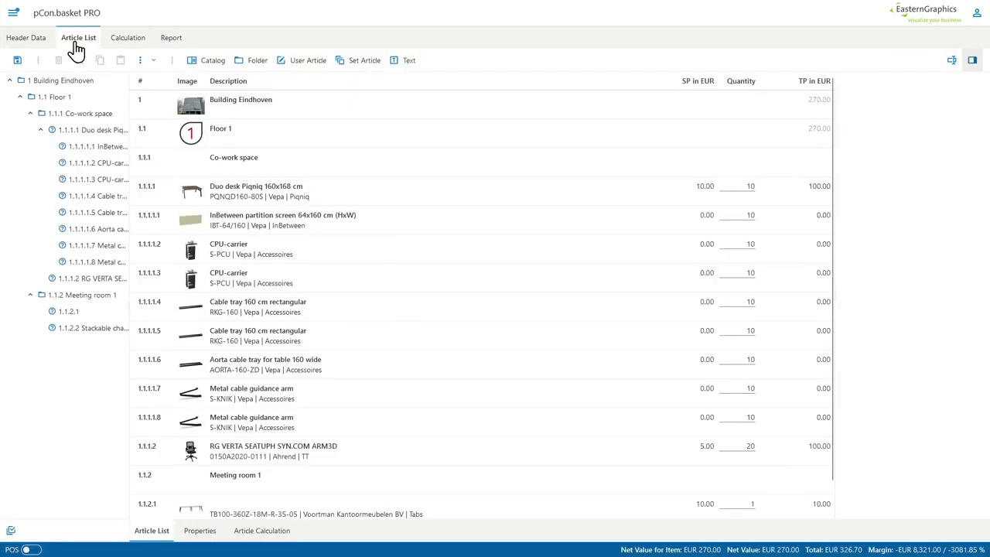
click(81, 81)
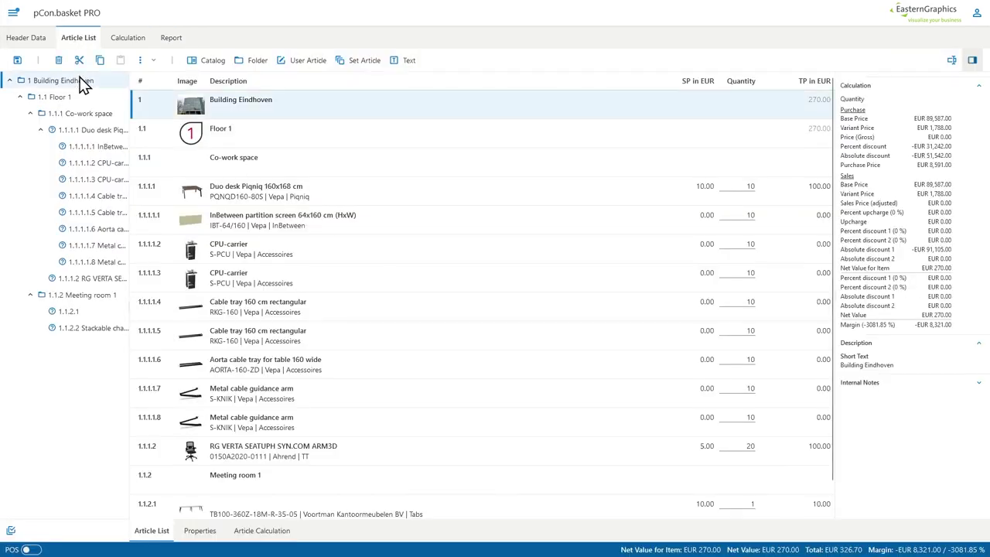
click(199, 530)
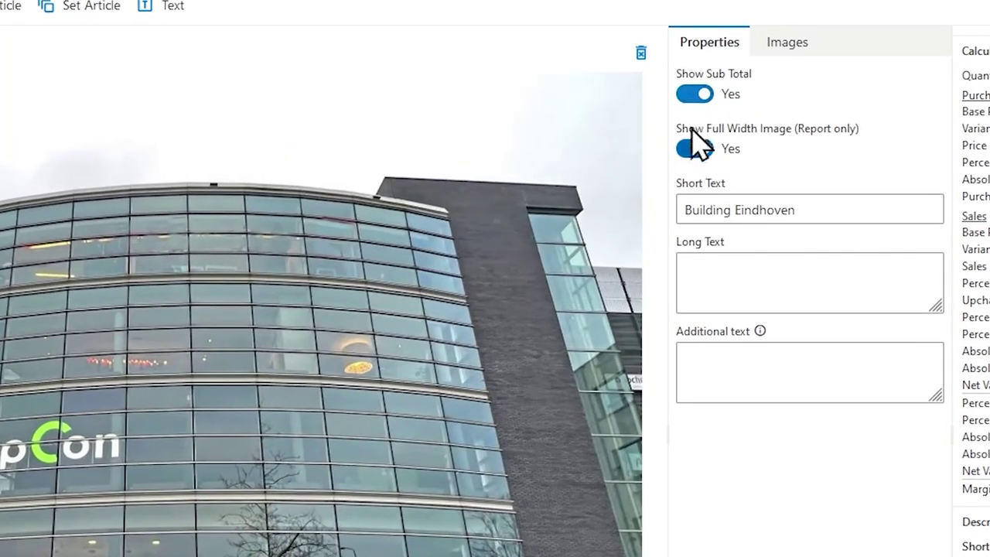
- Toggle Show Full Width Image off and back on, highlighting its (Report only) note
click(694, 151)
click(688, 147)
drag(796, 132, 860, 133)
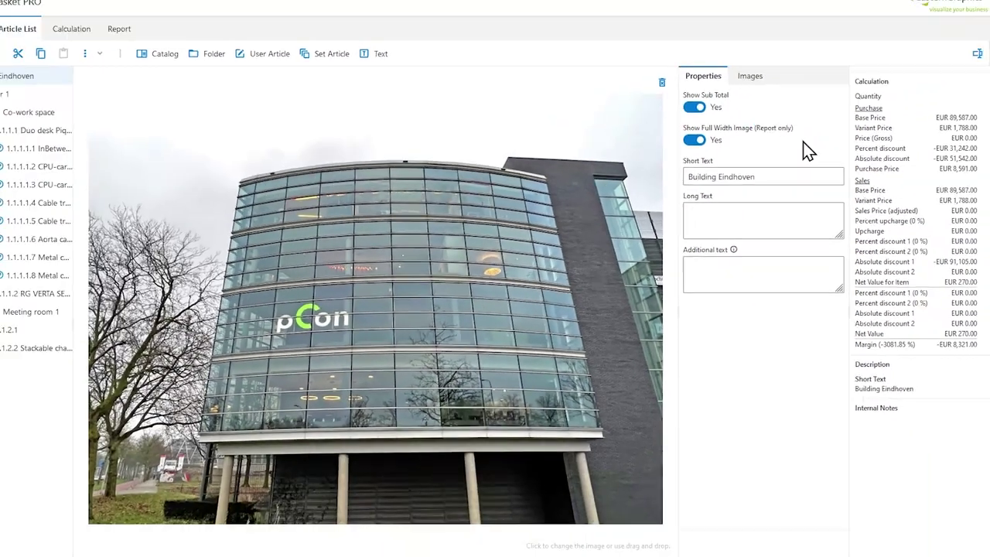
click(875, 151)
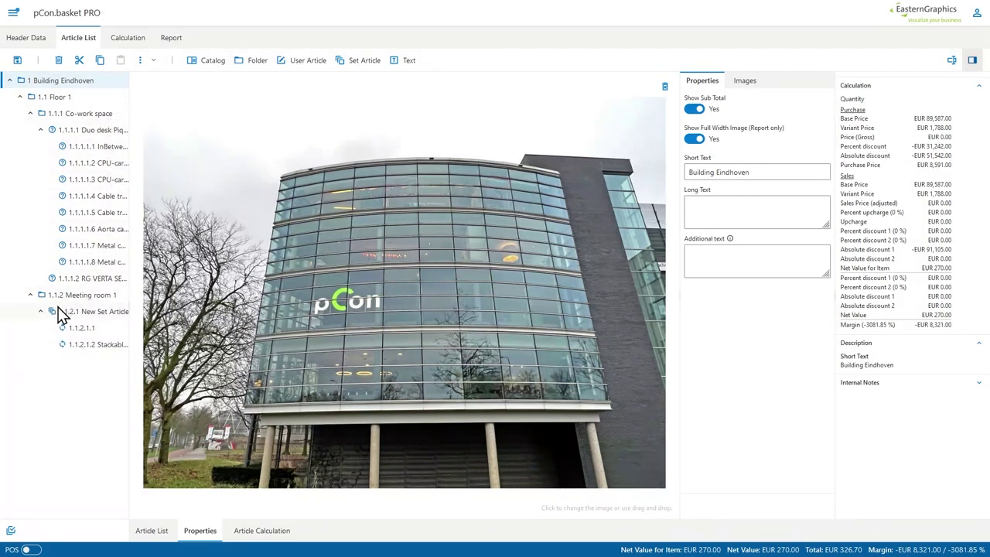
- Set the New Set Article's Show Full Width Image to No and view its Article Calculation
click(92, 311)
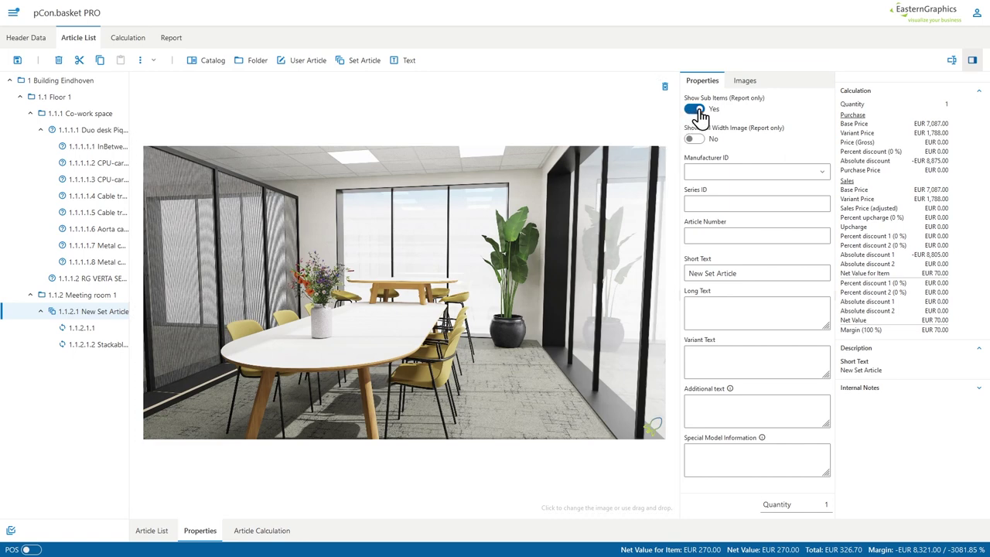
click(698, 143)
click(123, 313)
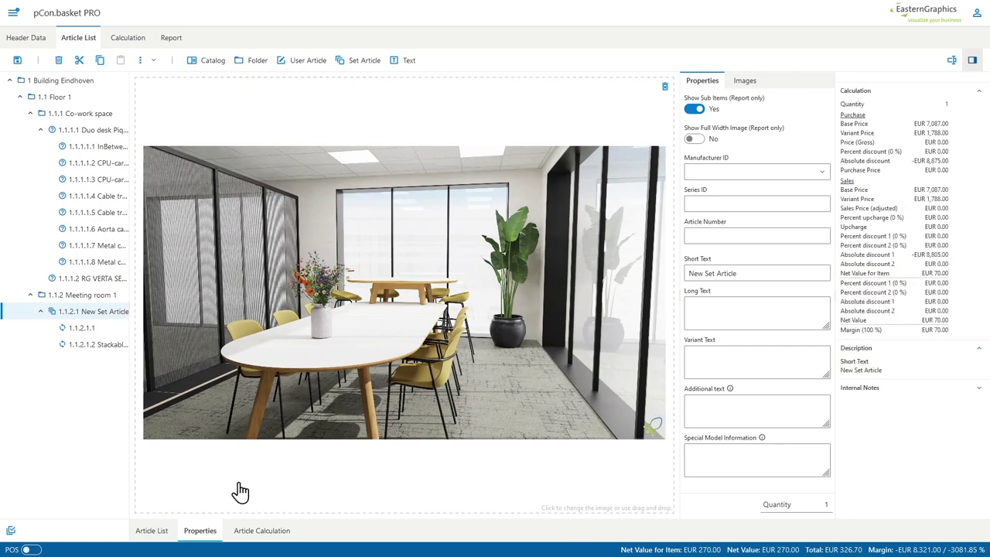
click(254, 531)
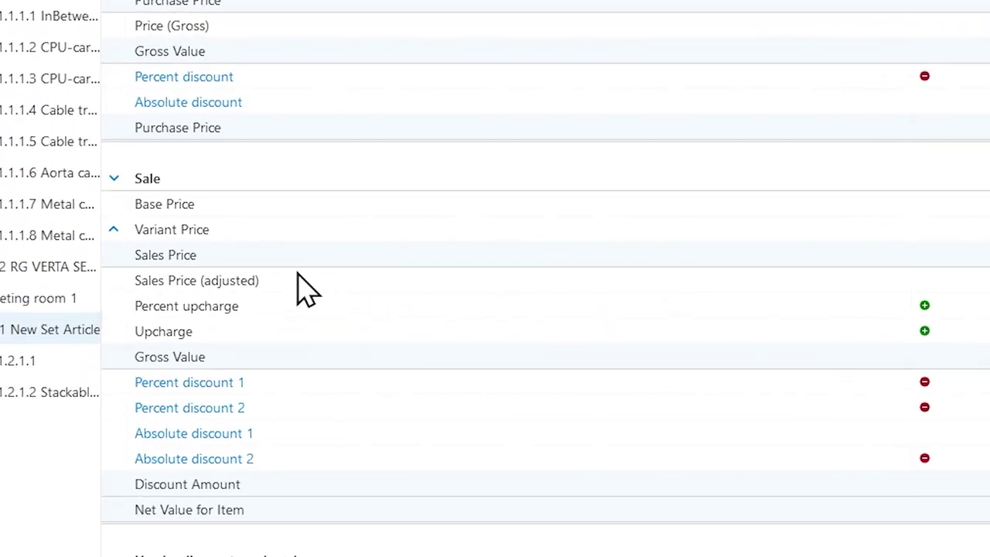
- Set the Sale's Percent upcharge to 50 %, leaving the Upcharge value unchanged
click(924, 305)
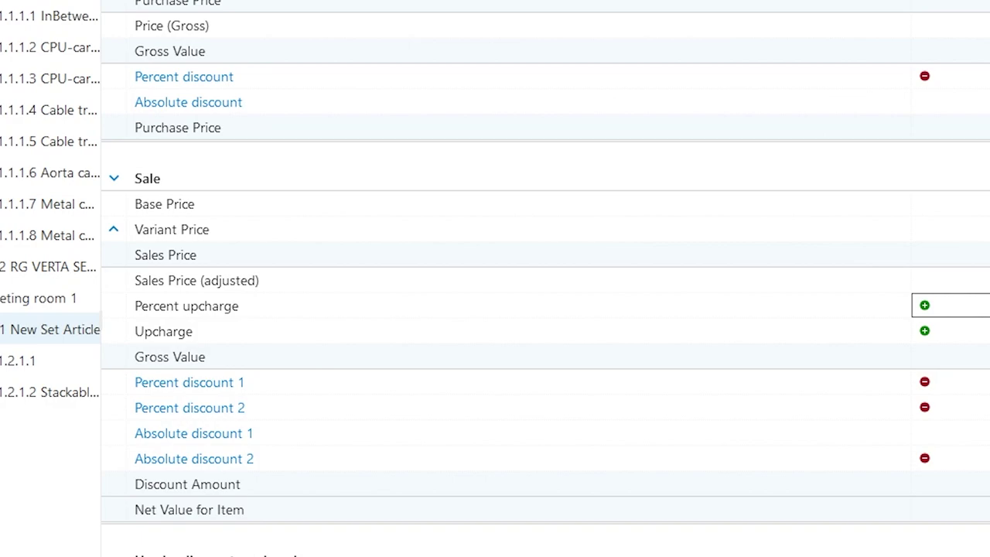
text(50)
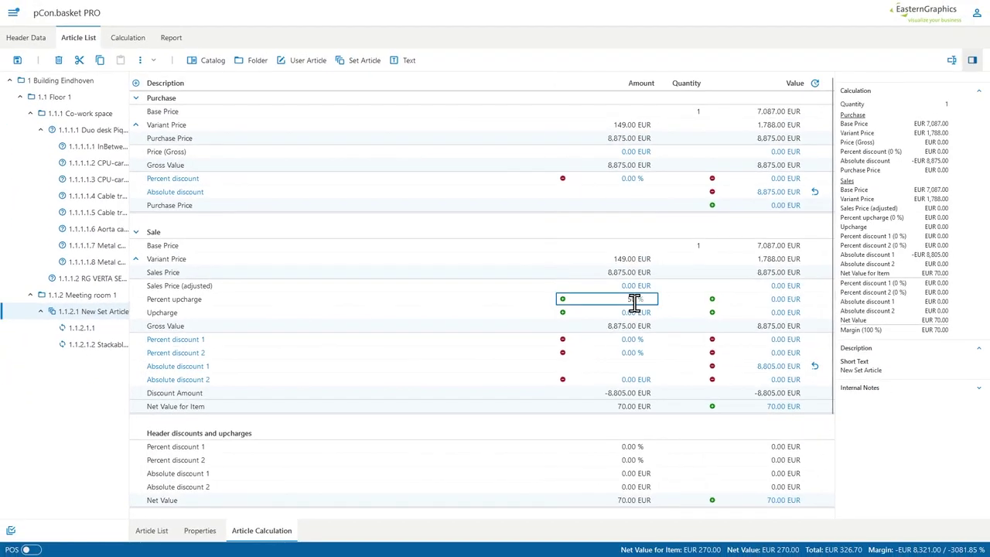
key(Return)
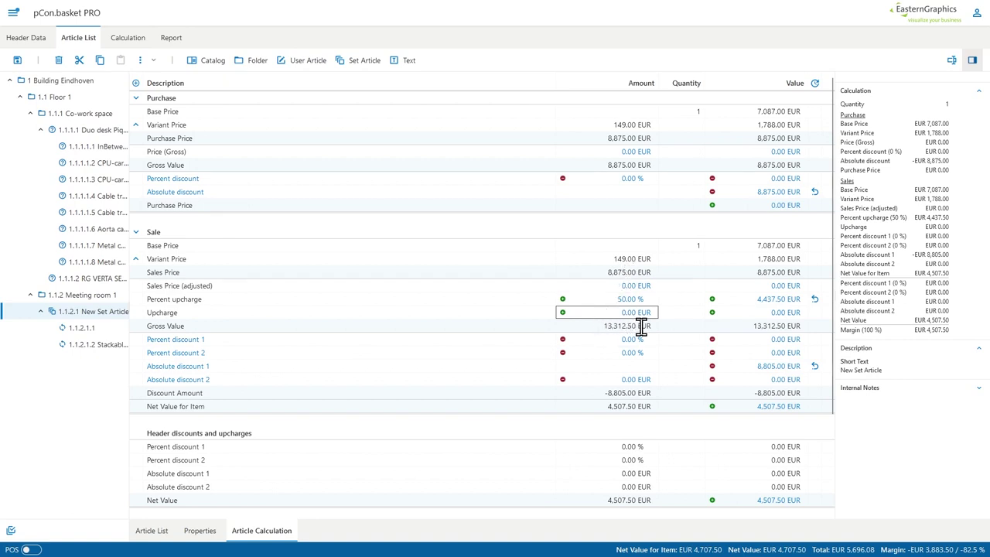
click(282, 303)
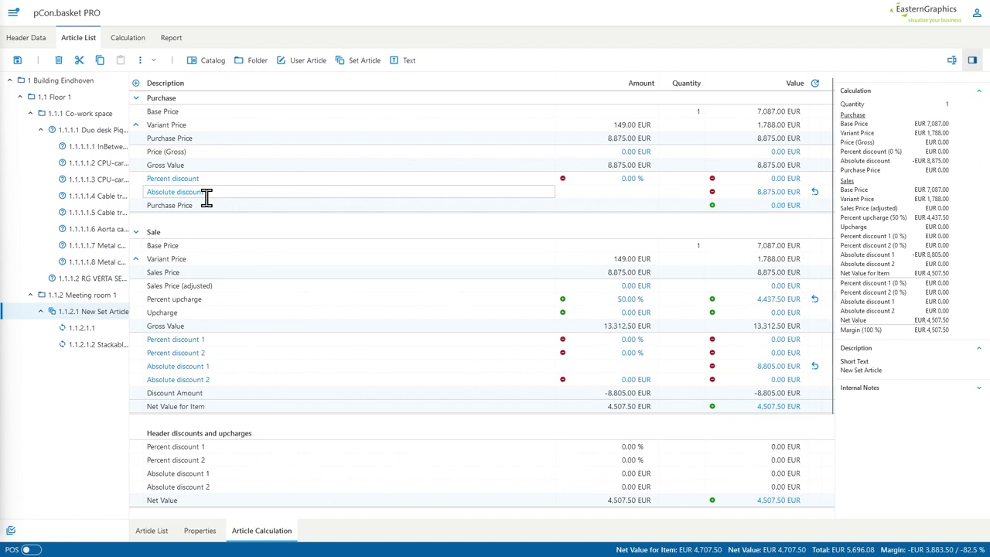
- Add Percent discount 3 to the Sale section; add Percent discount 4, then delete it
click(138, 84)
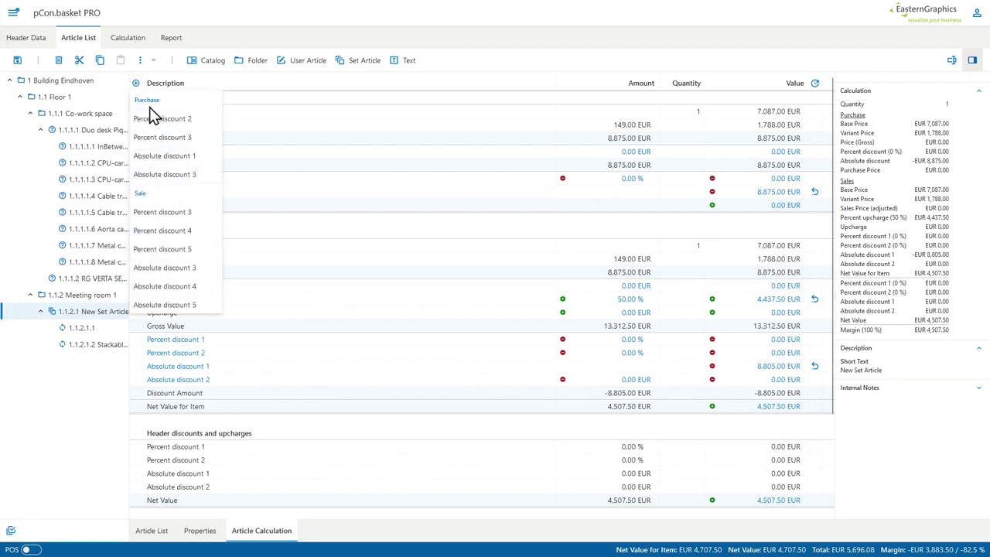
click(171, 213)
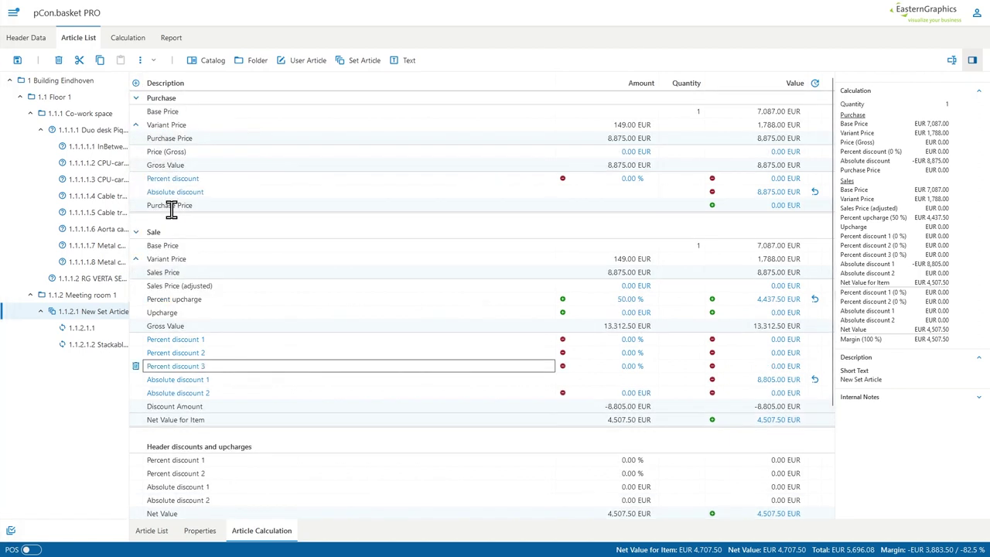
click(137, 83)
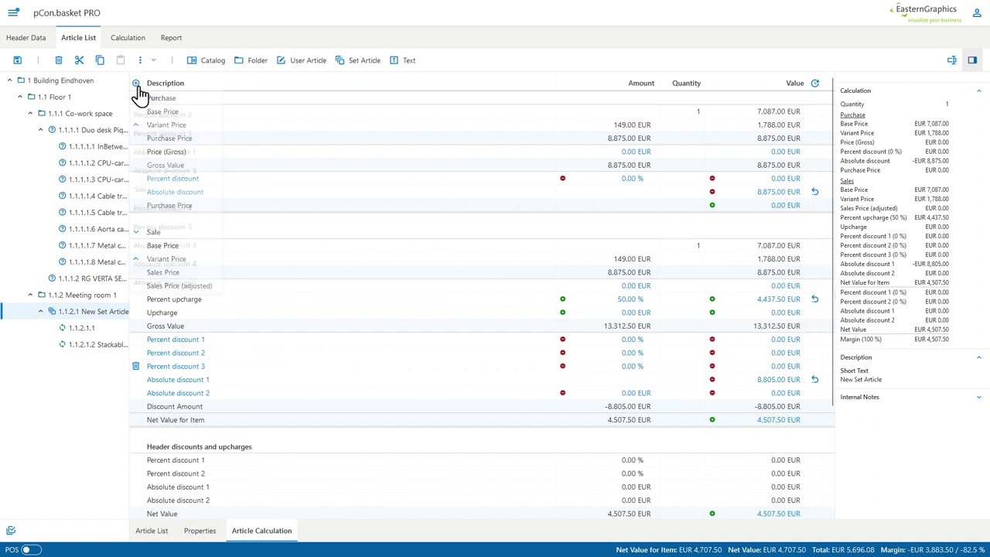
click(172, 229)
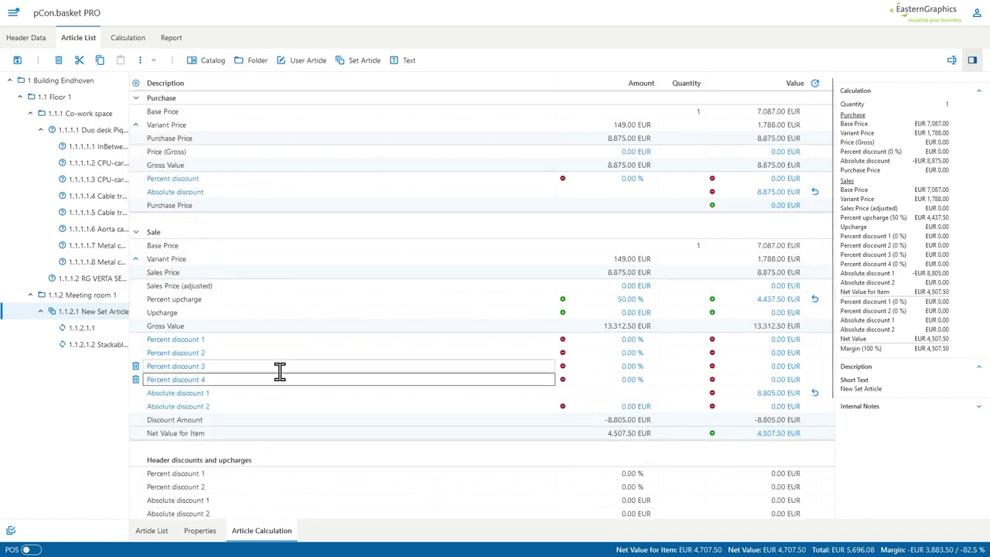
click(143, 390)
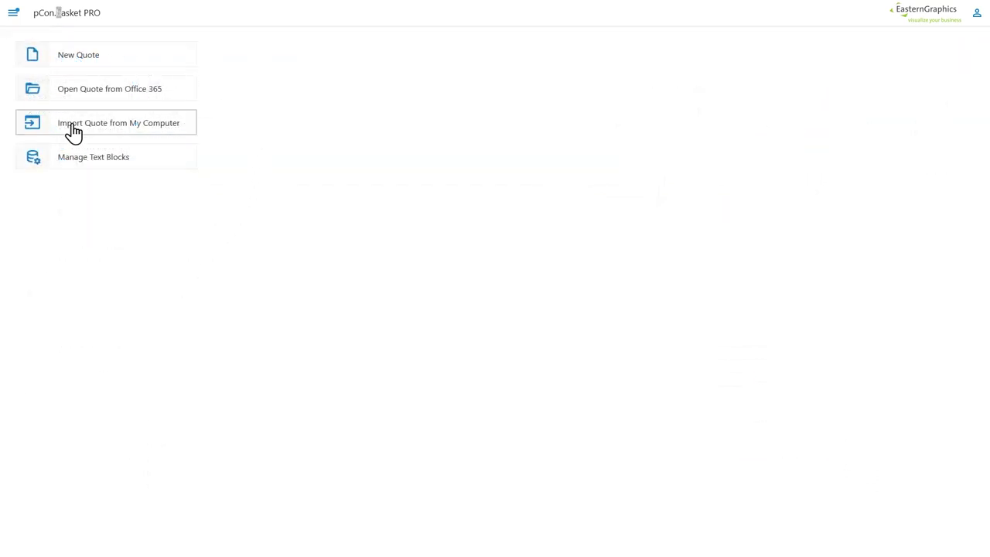
click(131, 164)
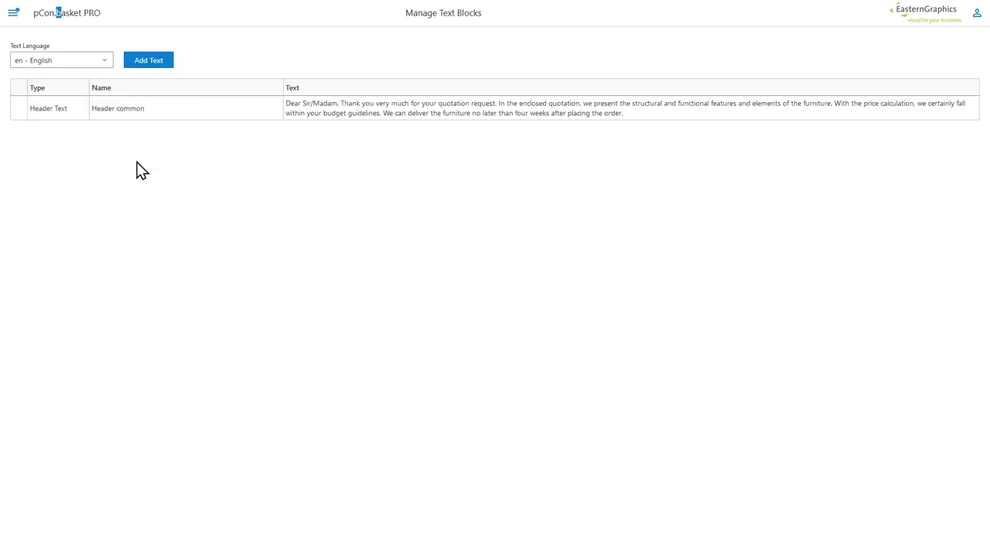
click(324, 105)
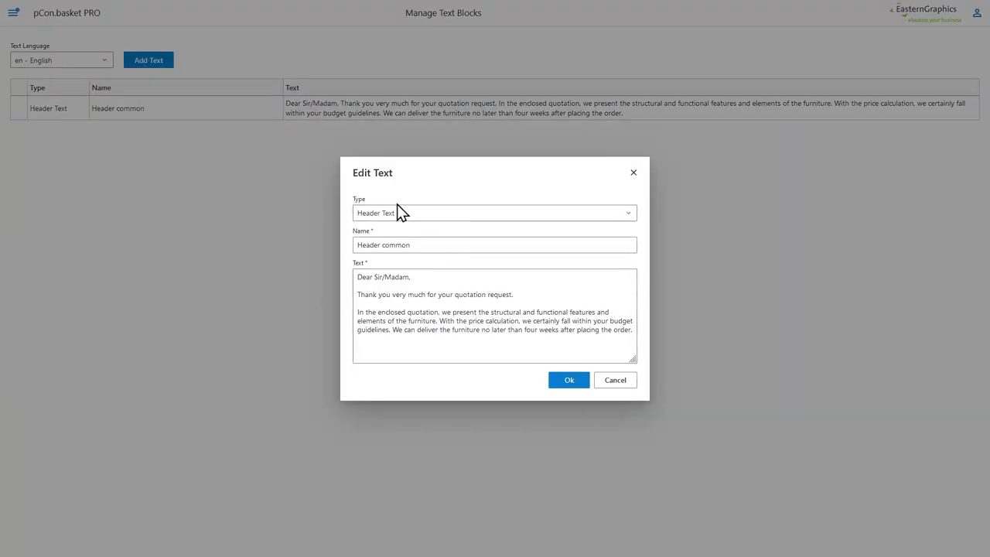
click(559, 387)
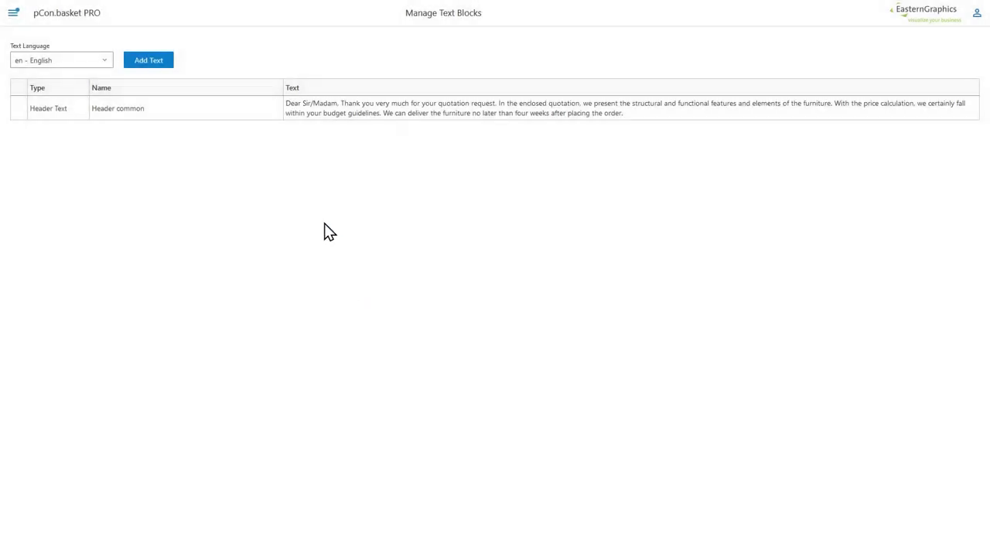
click(150, 65)
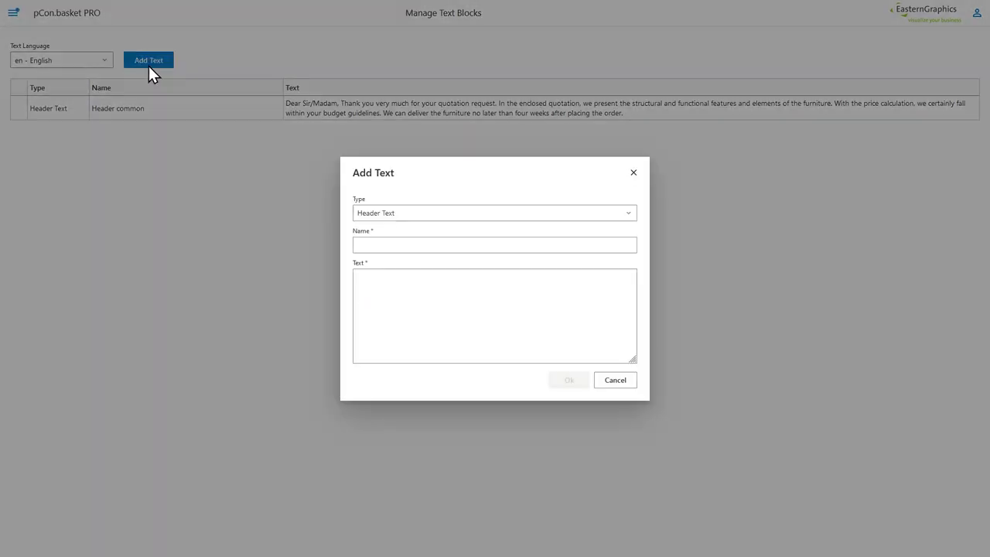
click(364, 213)
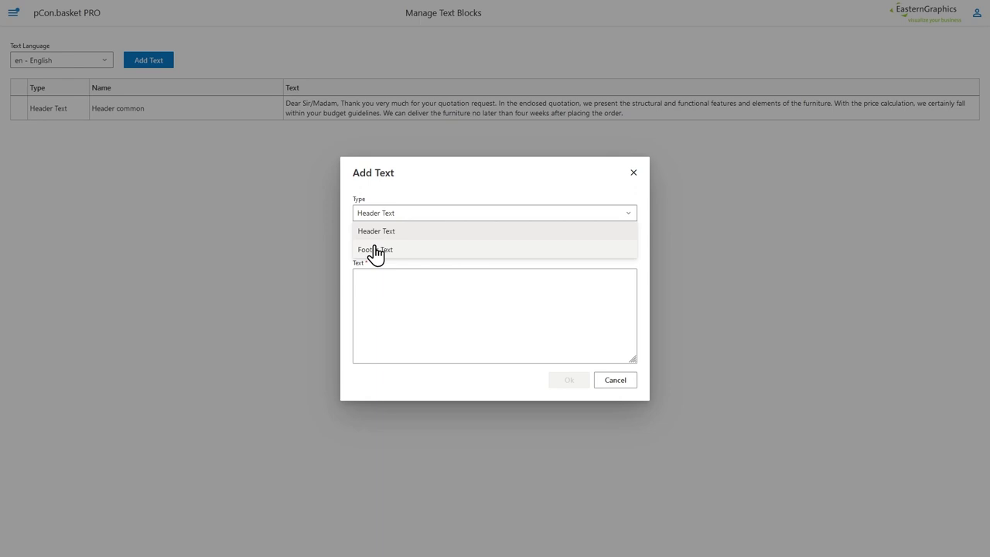
click(376, 251)
click(376, 244)
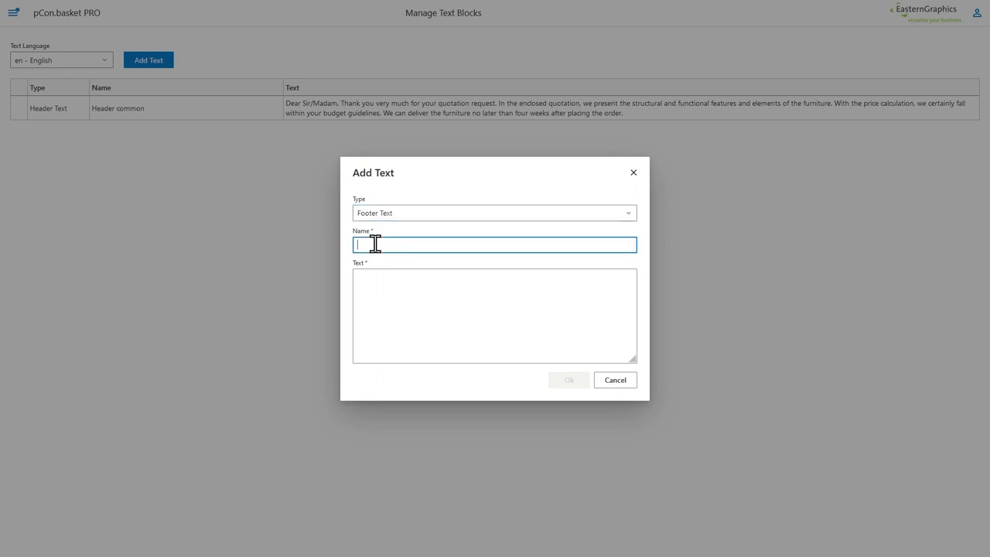
click(369, 286)
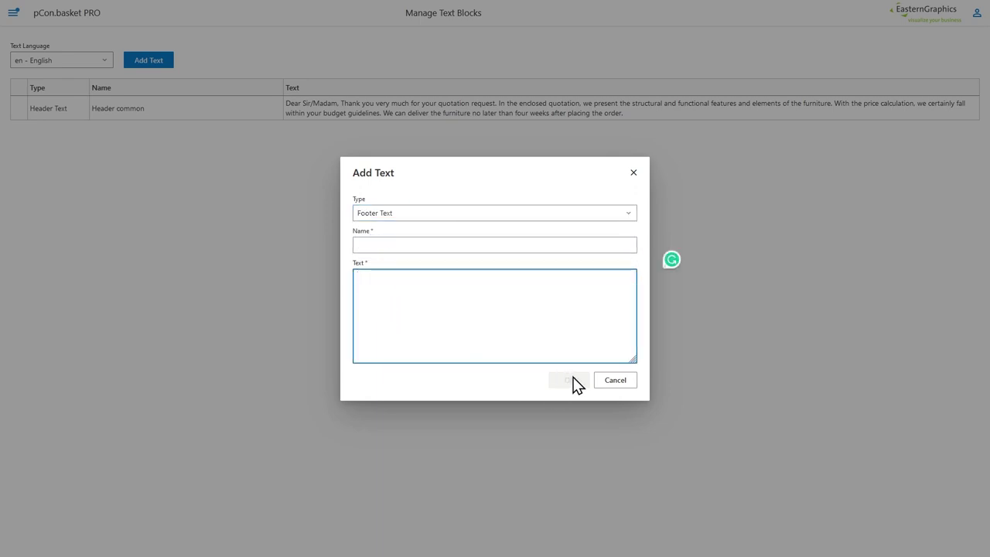
click(611, 382)
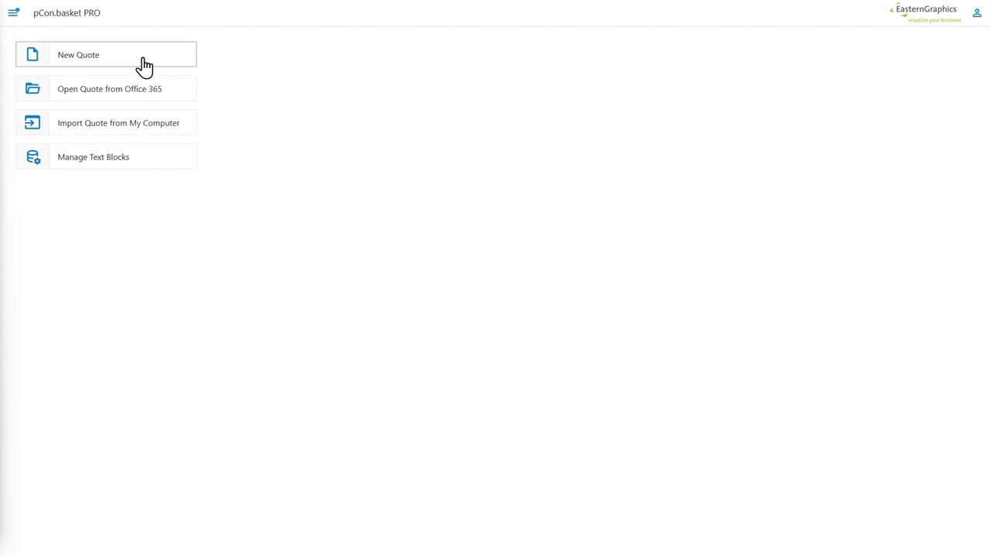
- Create a new quote and insert the Header common text block into its Header Text
click(144, 63)
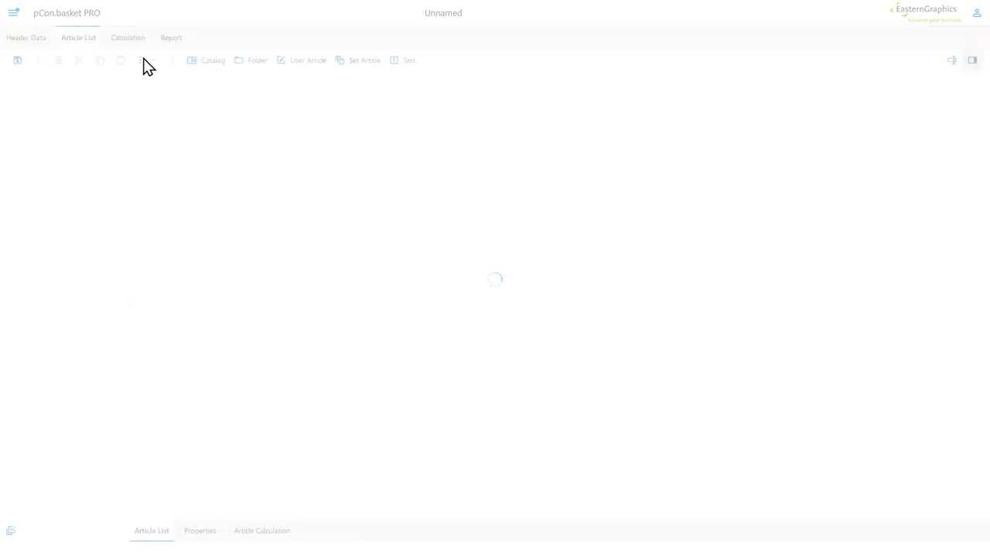
click(24, 38)
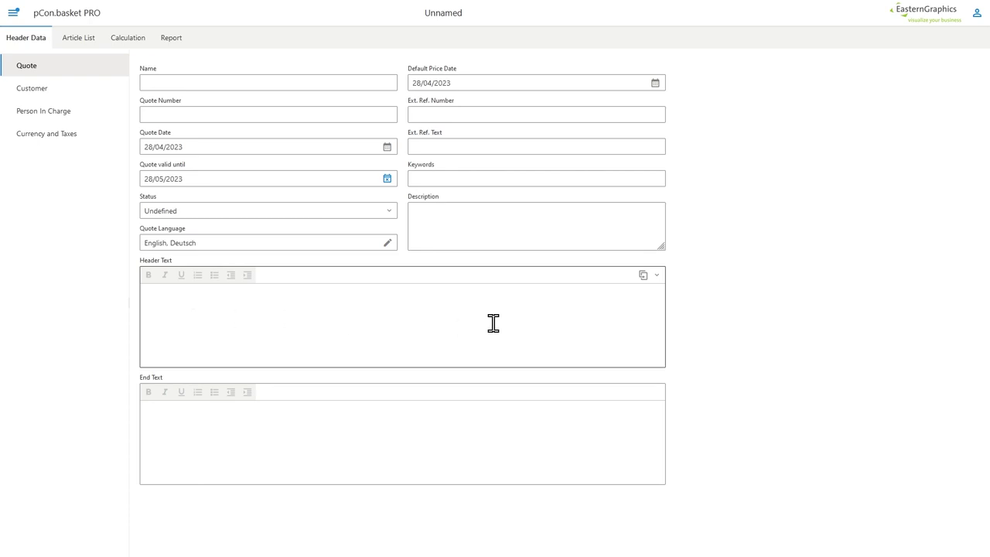
click(648, 276)
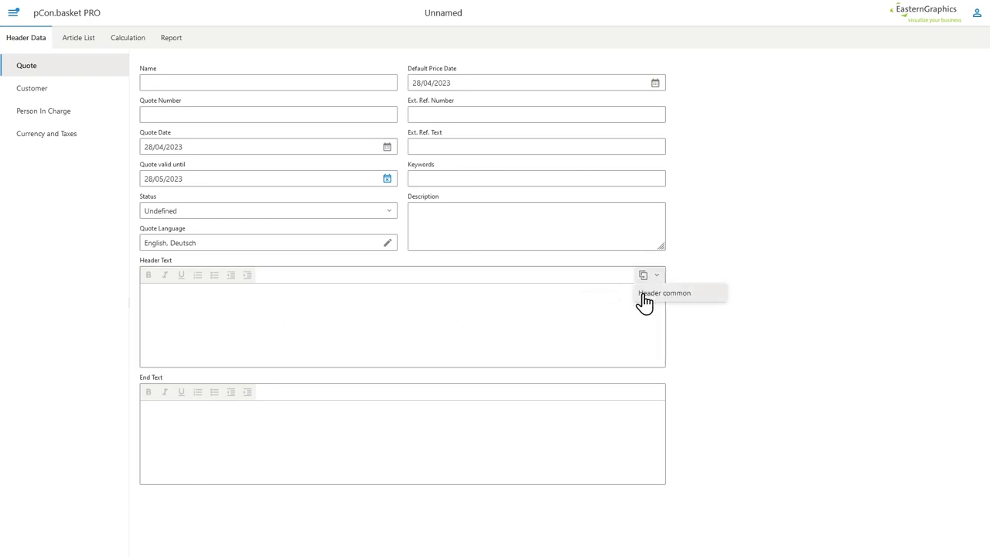
click(642, 297)
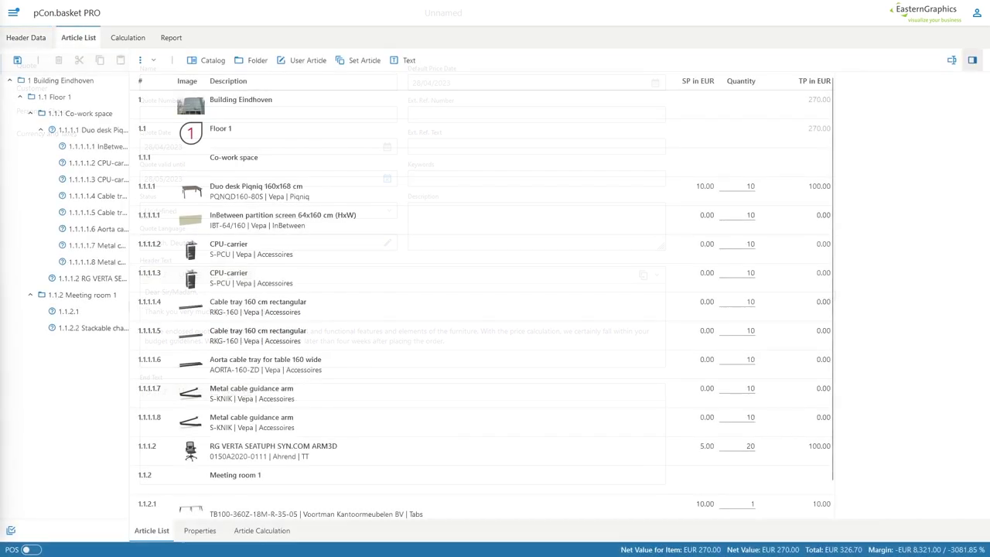
click(13, 12)
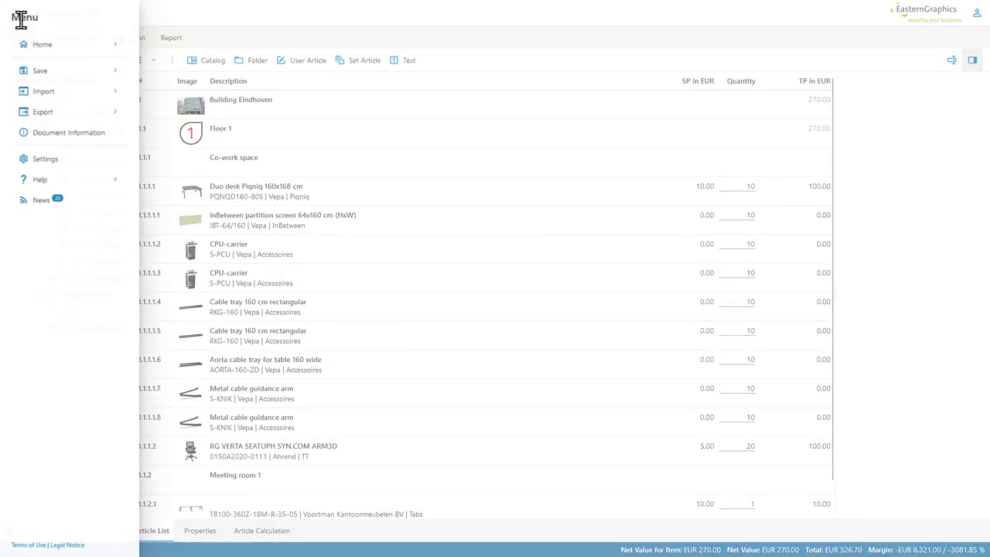
click(49, 112)
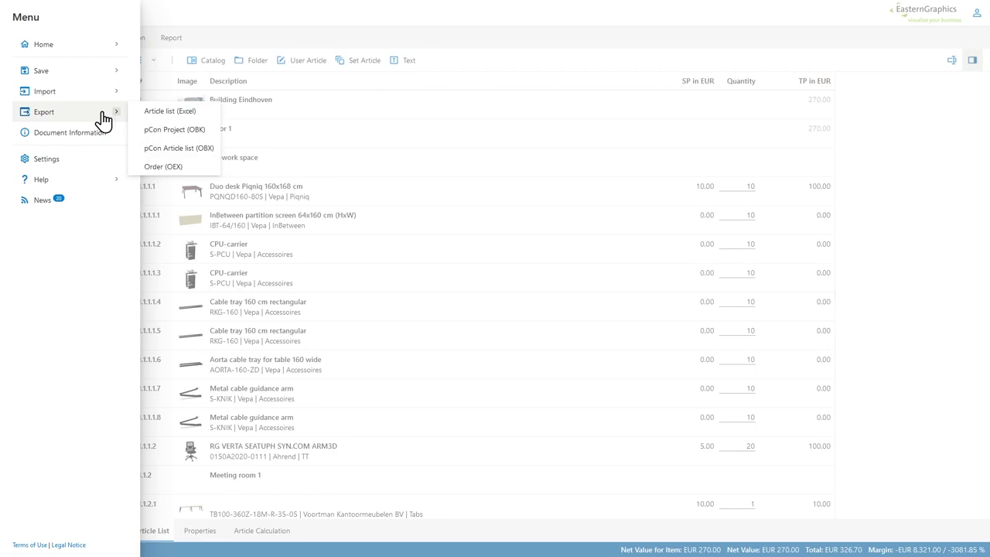
click(164, 167)
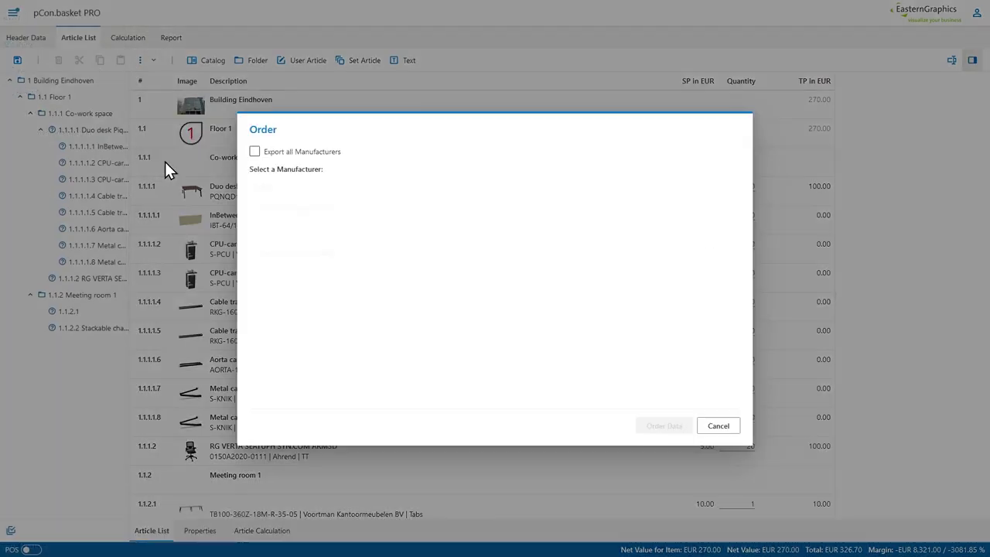
click(280, 195)
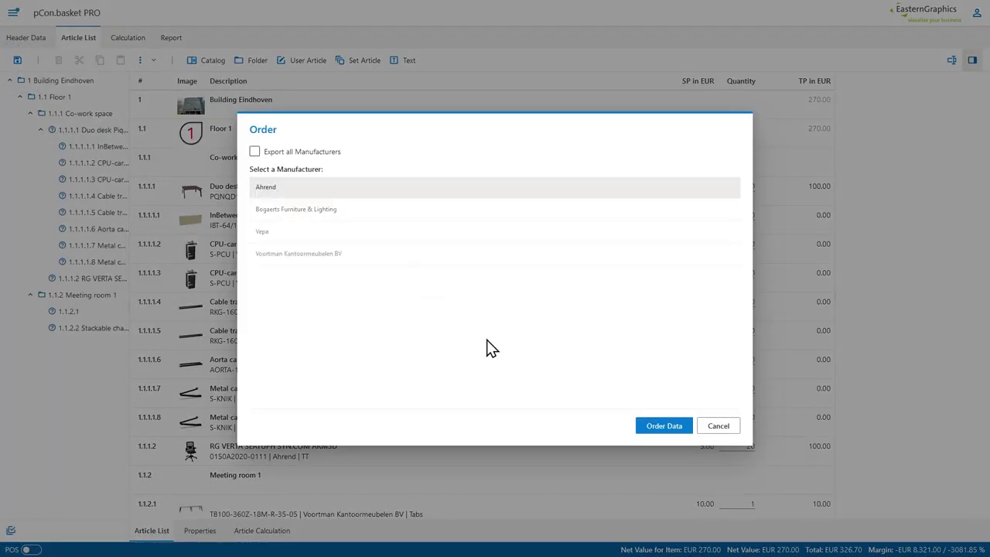
click(648, 426)
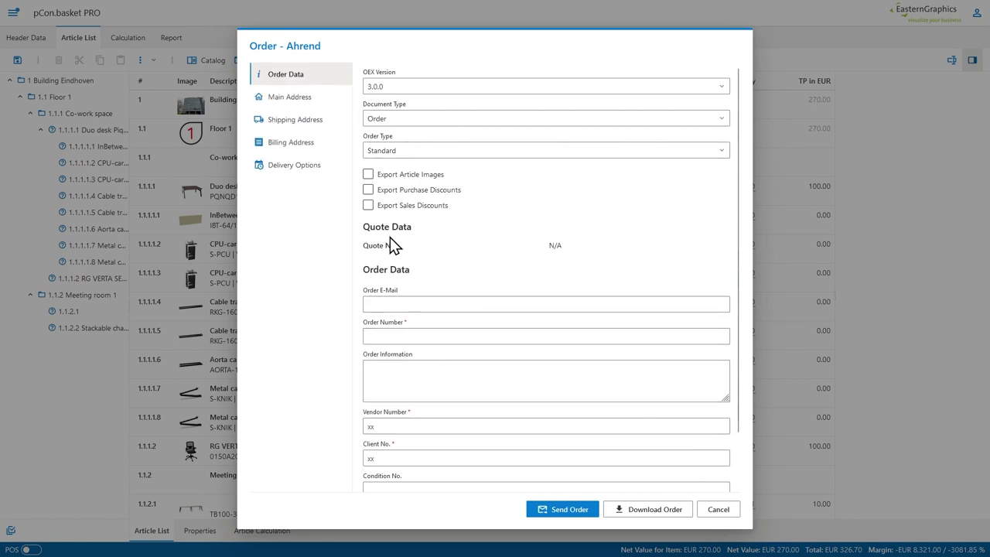
click(313, 99)
click(412, 80)
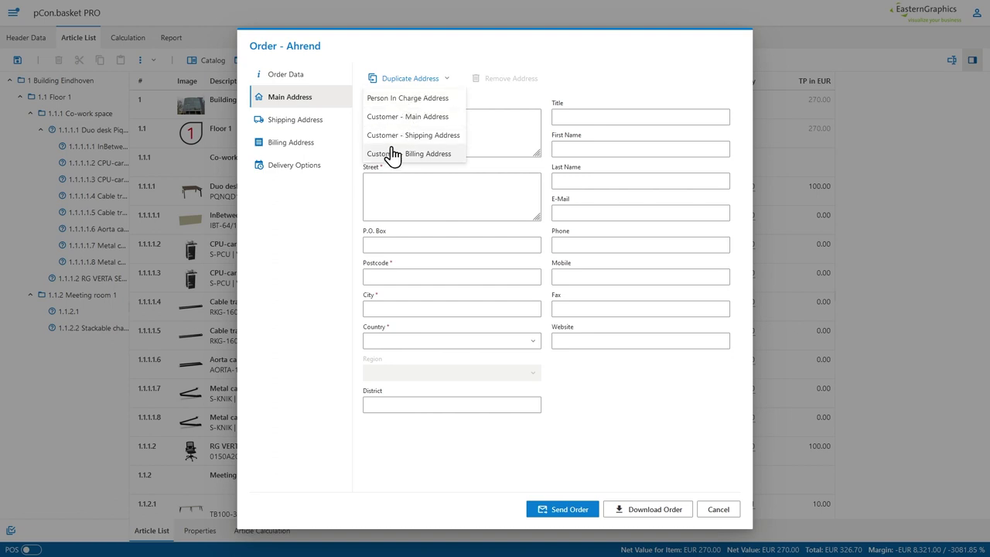
click(399, 99)
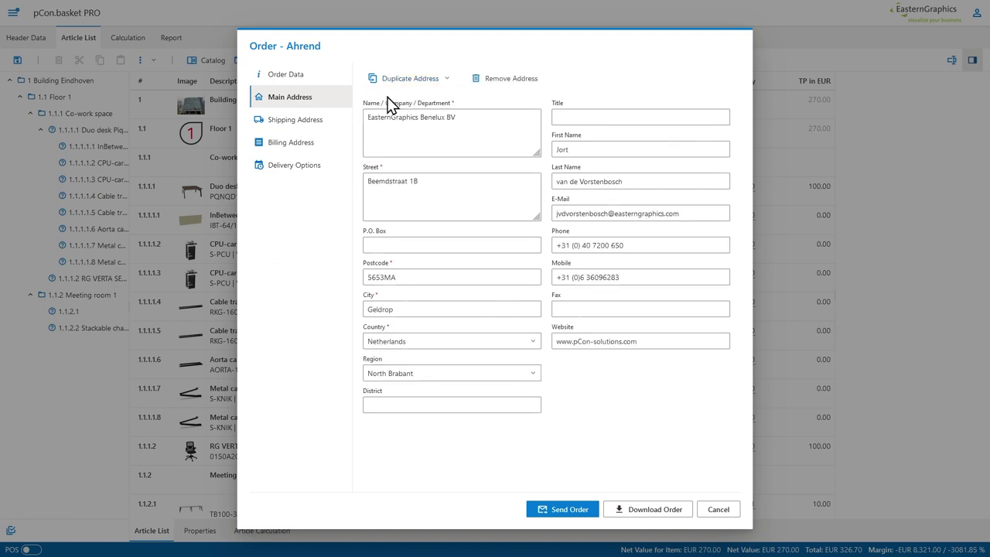
click(310, 124)
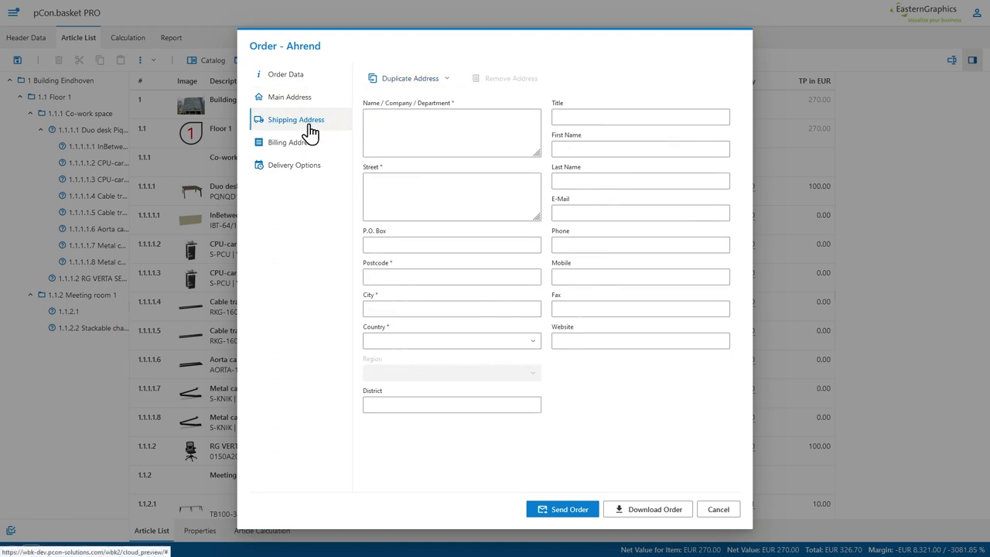
click(410, 89)
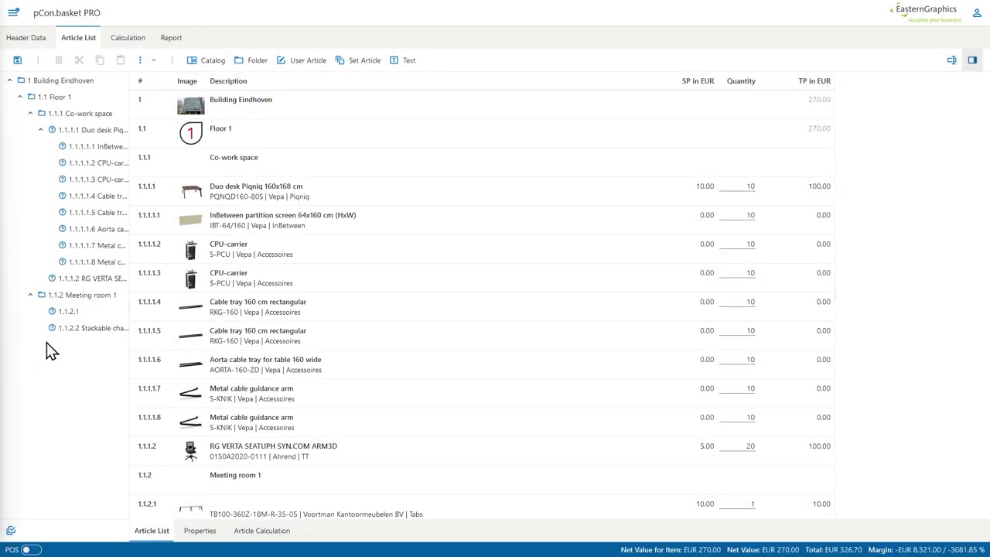
- Show the Duo desk Piqniq 160x168 cm's 3D model and download it as a USDZ CAD model
click(116, 134)
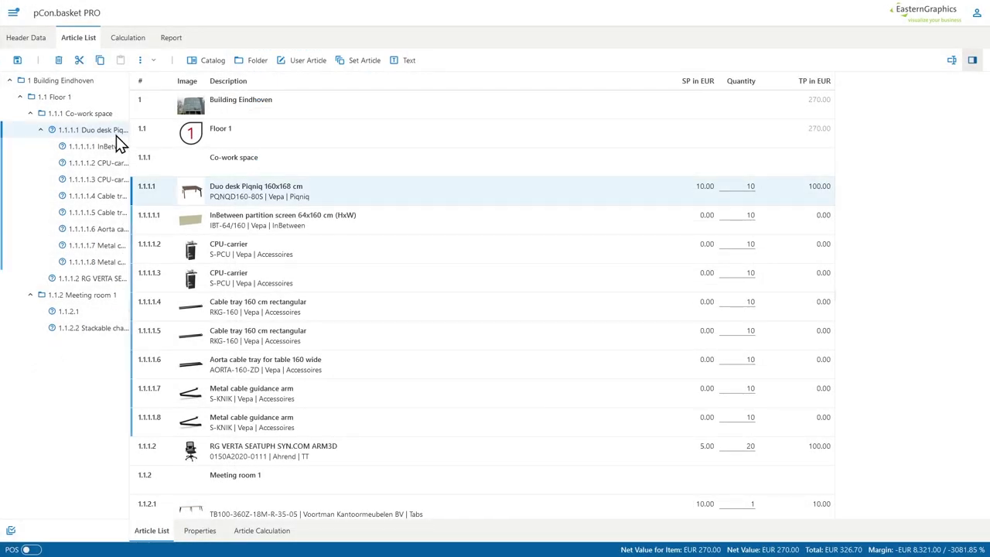
click(192, 533)
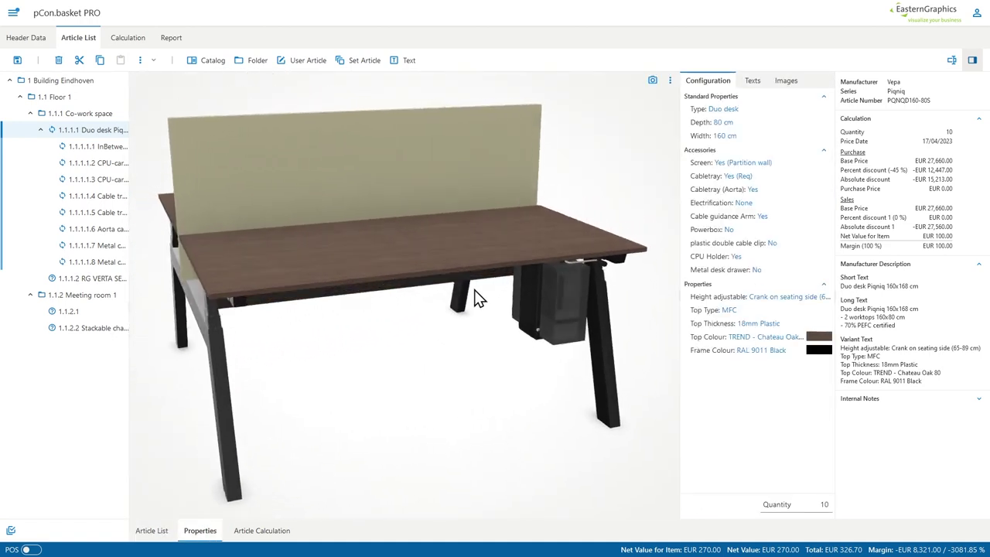
click(670, 82)
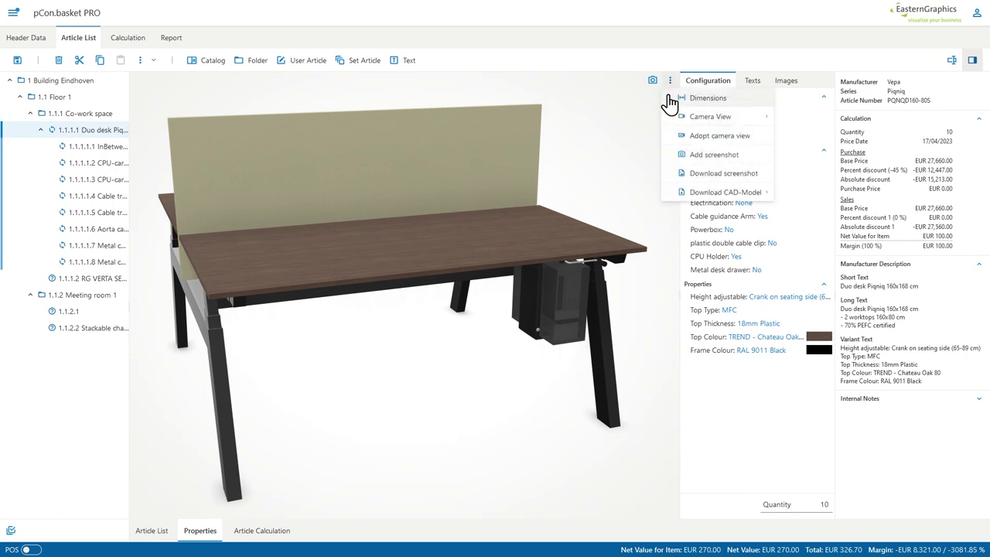
mouse_move(679, 195)
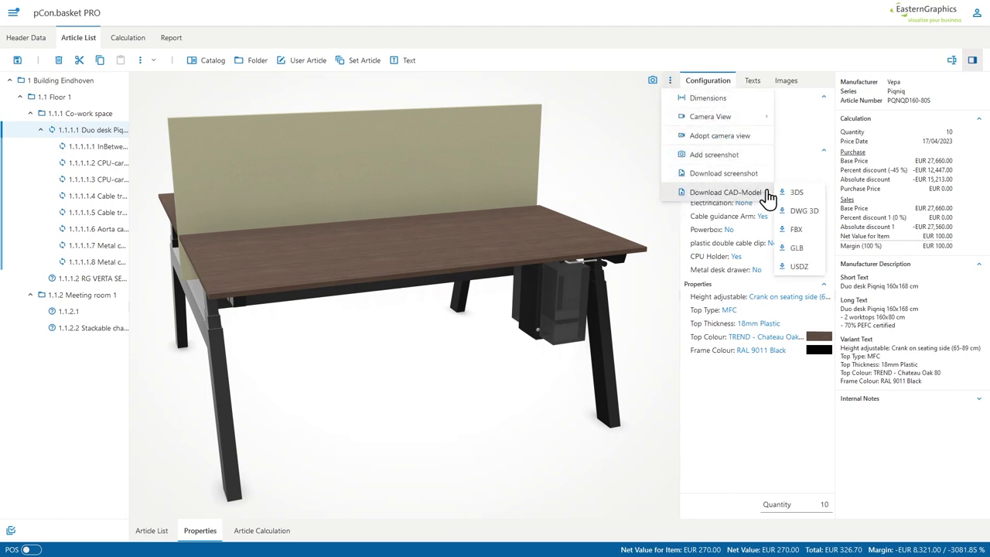
click(796, 275)
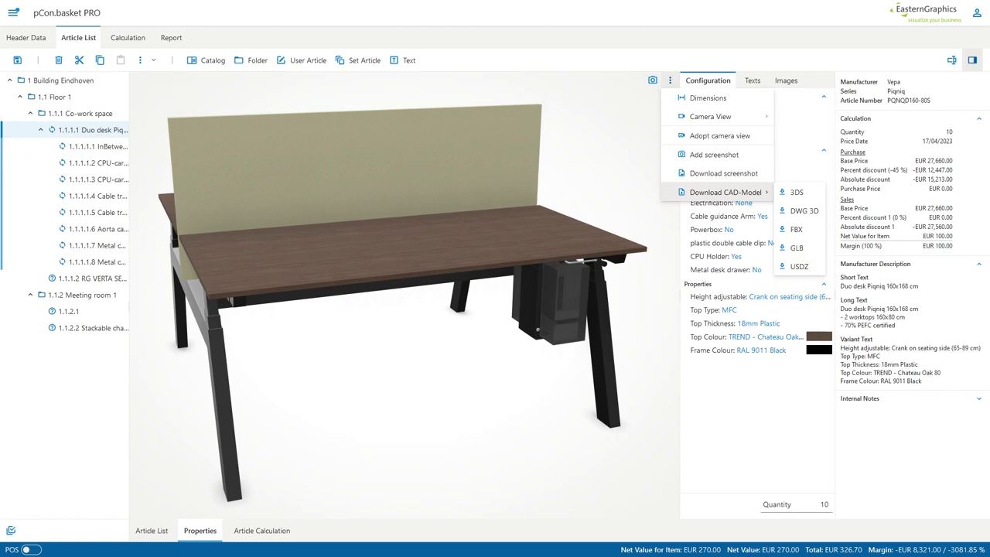